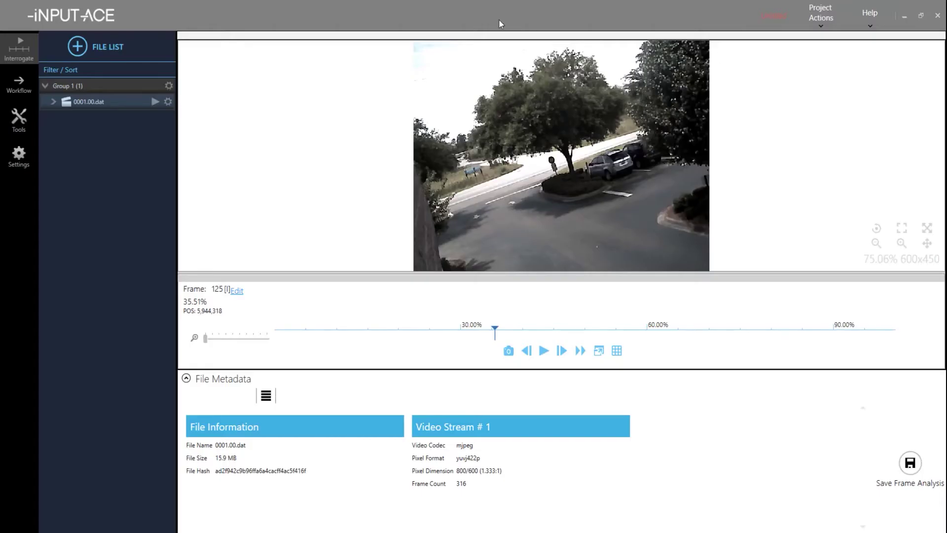
Step: Bring the Input-Ace window into focus on the Interrogate layout
click(499, 22)
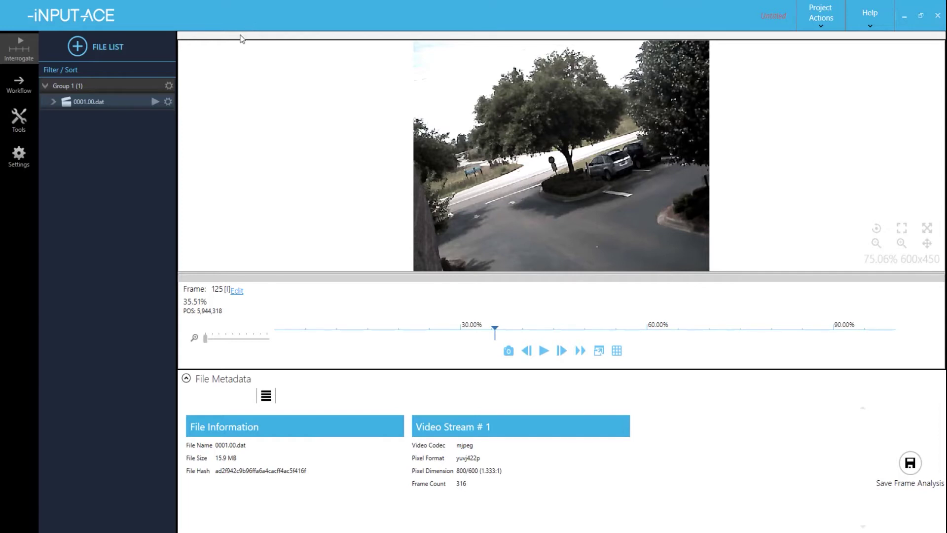
mouse_move(136, 102)
click(541, 128)
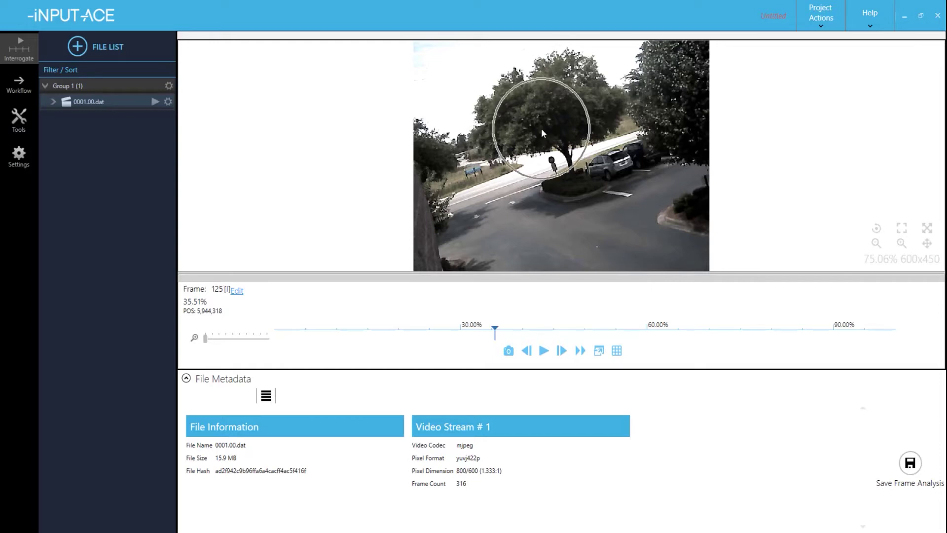
click(552, 316)
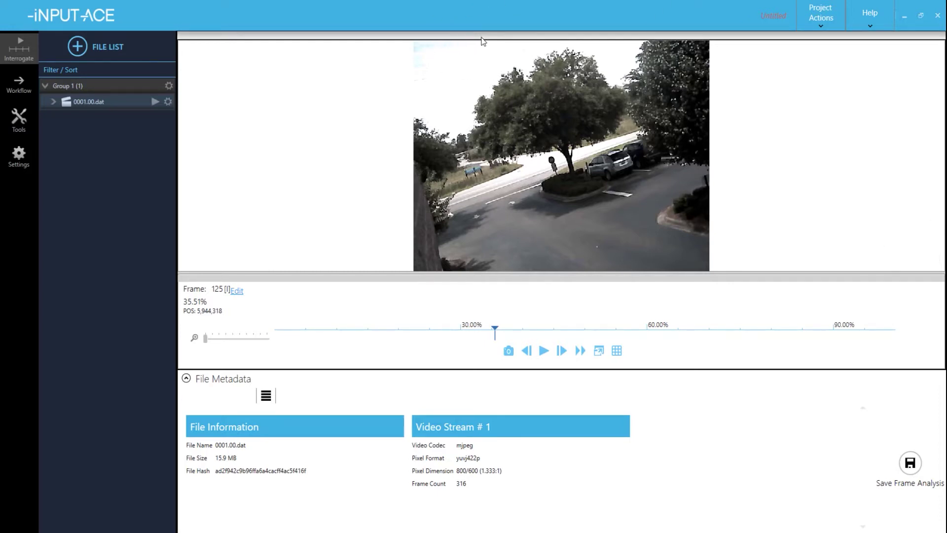
Step: Pop the video viewer out into its own floating window, then reposition and enlarge it
drag(482, 39, 304, 66)
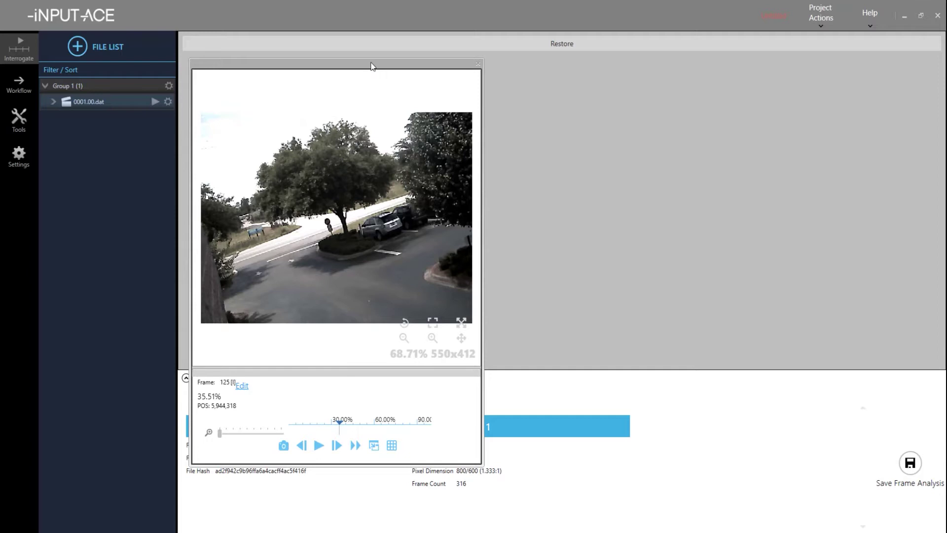
drag(375, 64, 337, 39)
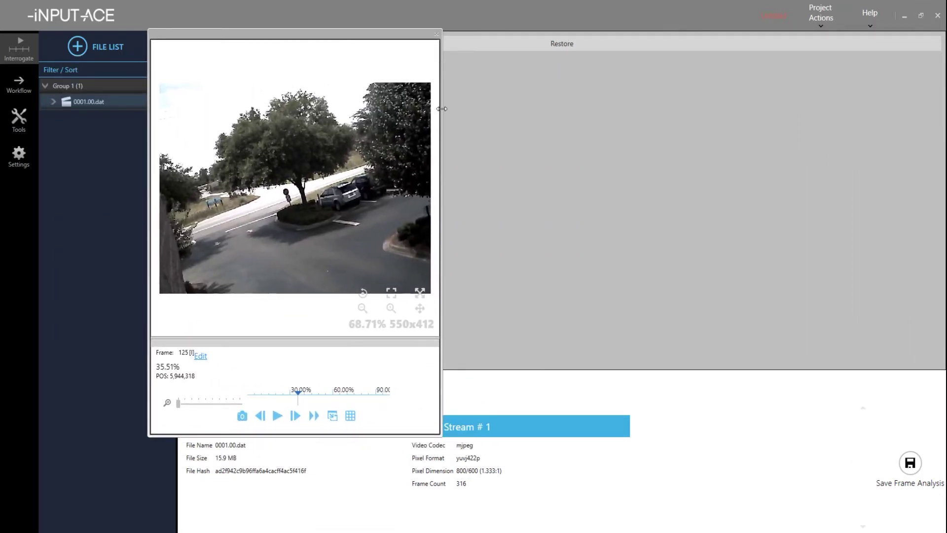
drag(441, 109, 592, 171)
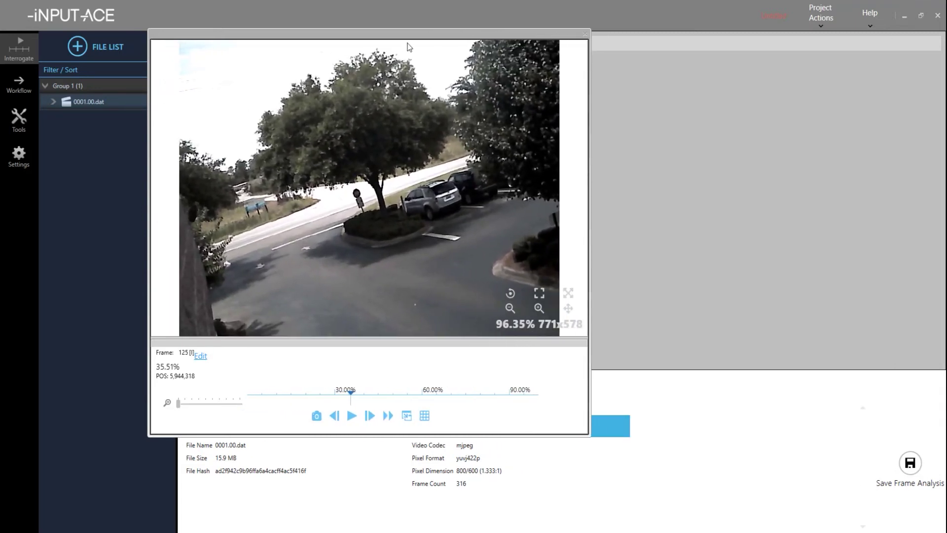
Step: Maximize the floating viewer to fill the screen, then restore it to a smaller window
click(390, 35)
double_click(390, 37)
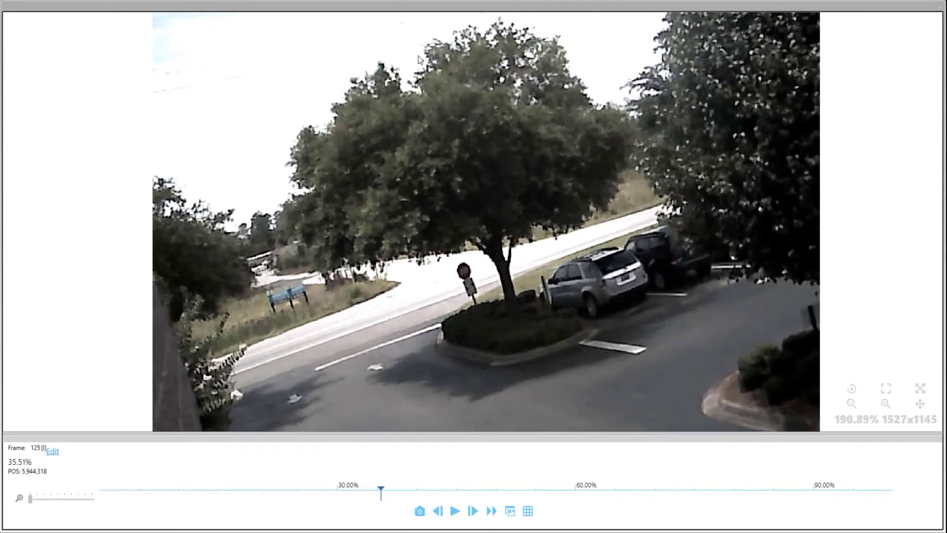
scroll(437, 35, down, 2)
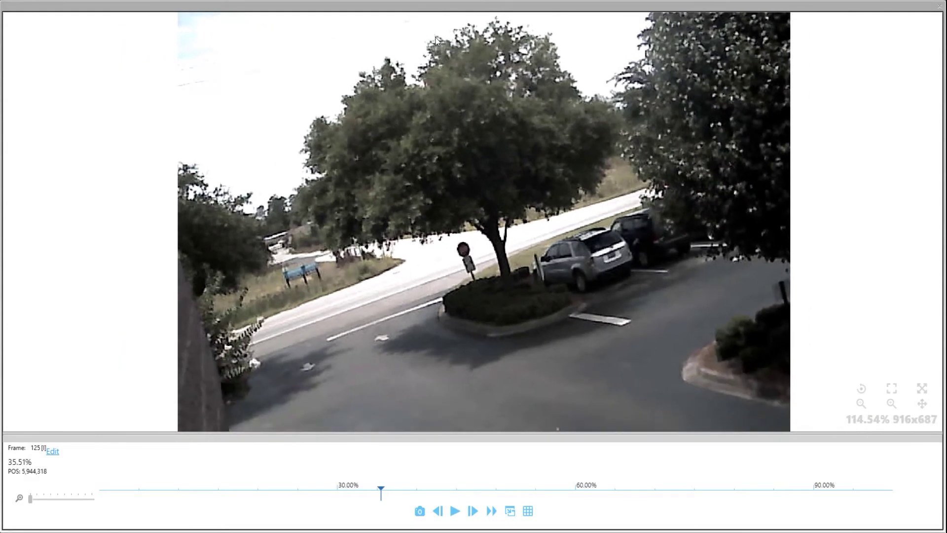
double_click(435, 6)
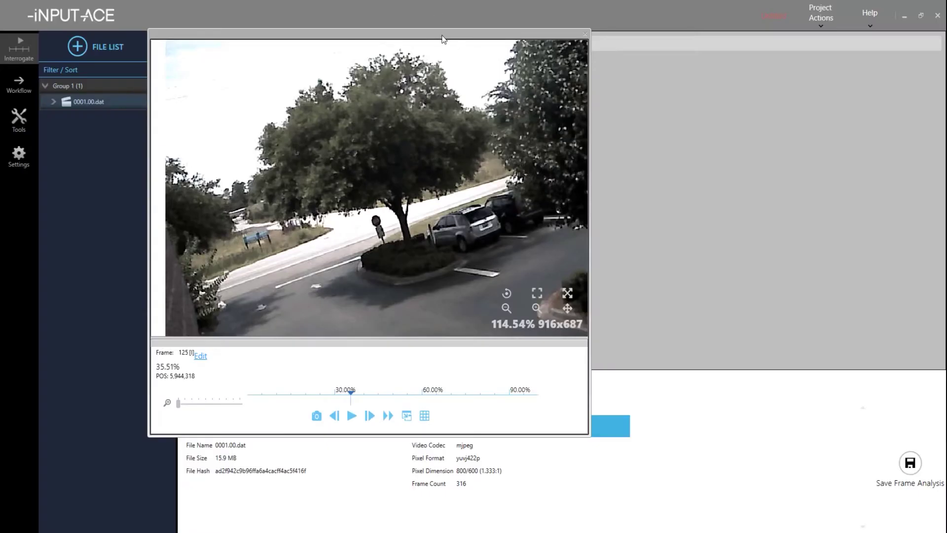
drag(439, 38, 376, 36)
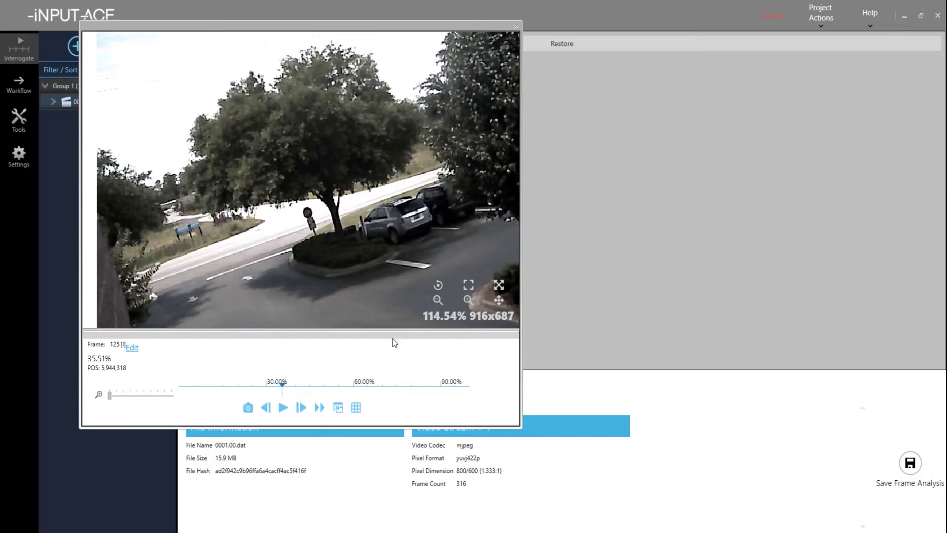
Step: Re-dock the floating 0001.00.dat viewer into the Interrogate layout above the metadata
click(340, 408)
drag(455, 26, 431, 81)
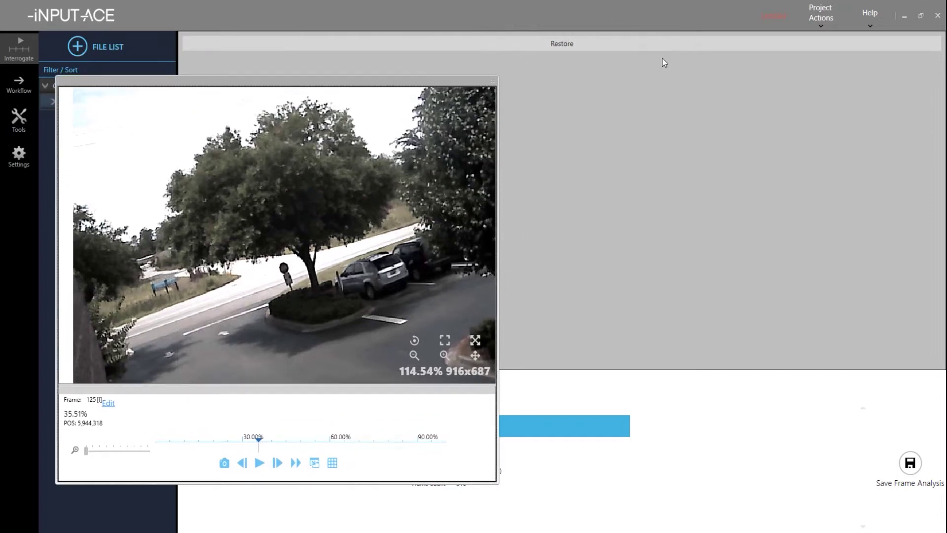
click(590, 42)
click(314, 462)
click(579, 44)
click(314, 464)
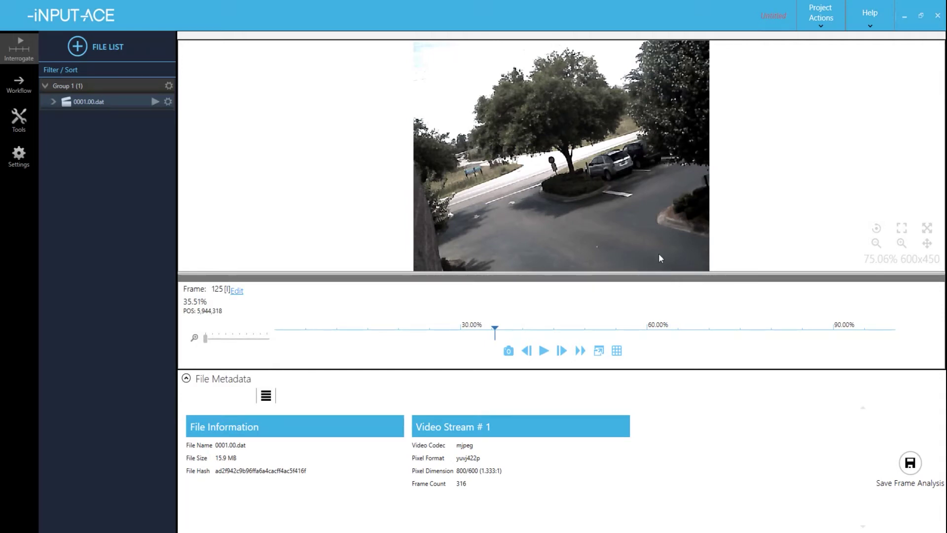
Step: Detach the playback controls into a floating window and position it lower on screen
click(504, 281)
click(504, 281)
drag(533, 282, 449, 232)
drag(396, 209, 539, 215)
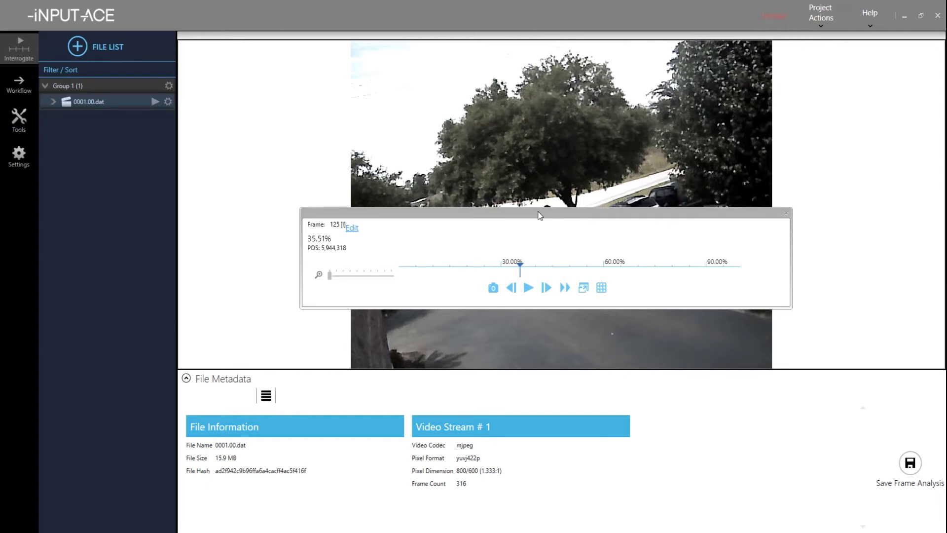
drag(539, 215, 457, 318)
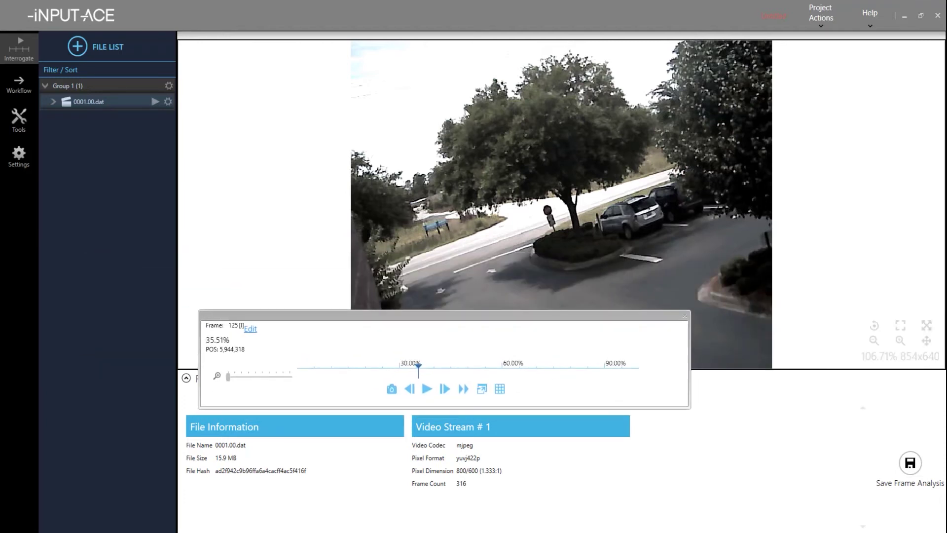
Step: Pop the video view out into its own floating window and arrange both windows
click(468, 37)
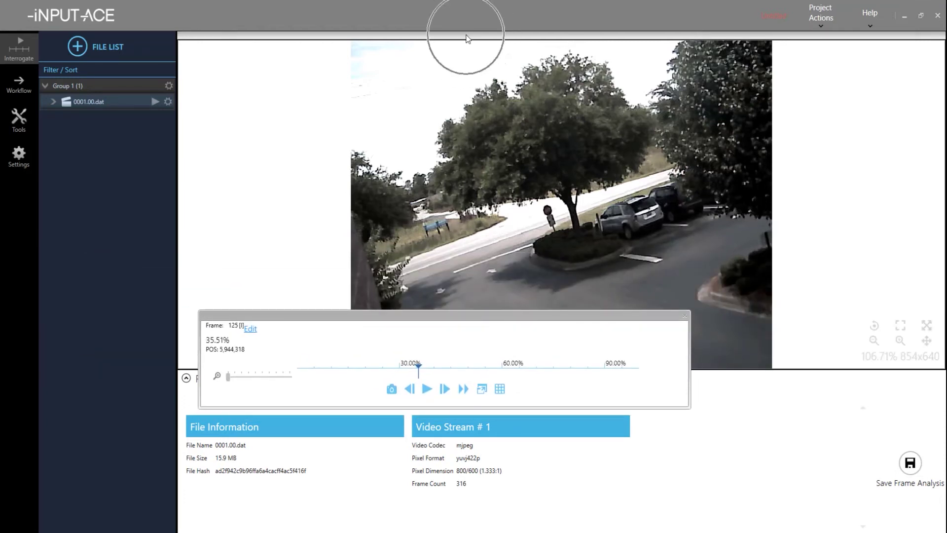
drag(462, 38, 725, 48)
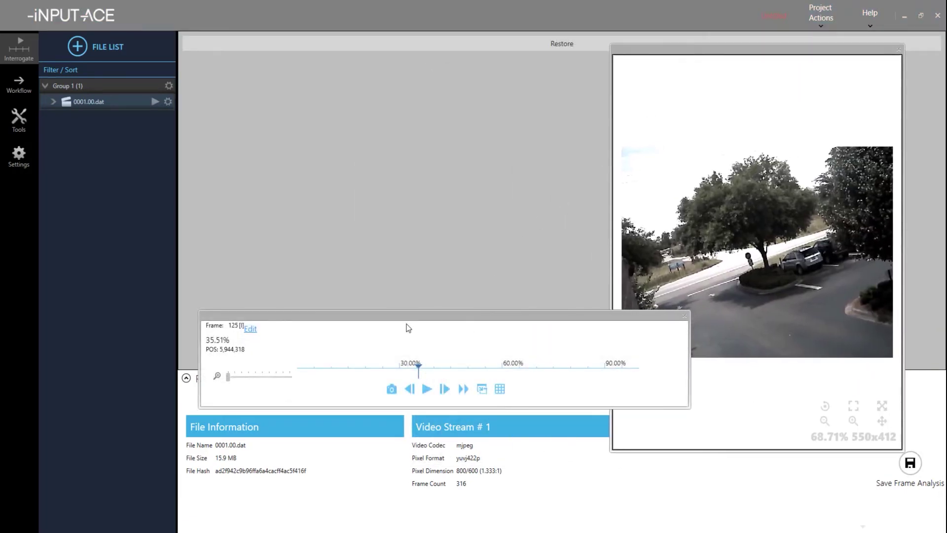
drag(394, 316, 285, 179)
mouse_move(643, 49)
mouse_down()
mouse_move(681, 54)
mouse_move(648, 51)
mouse_move(650, 62)
mouse_up()
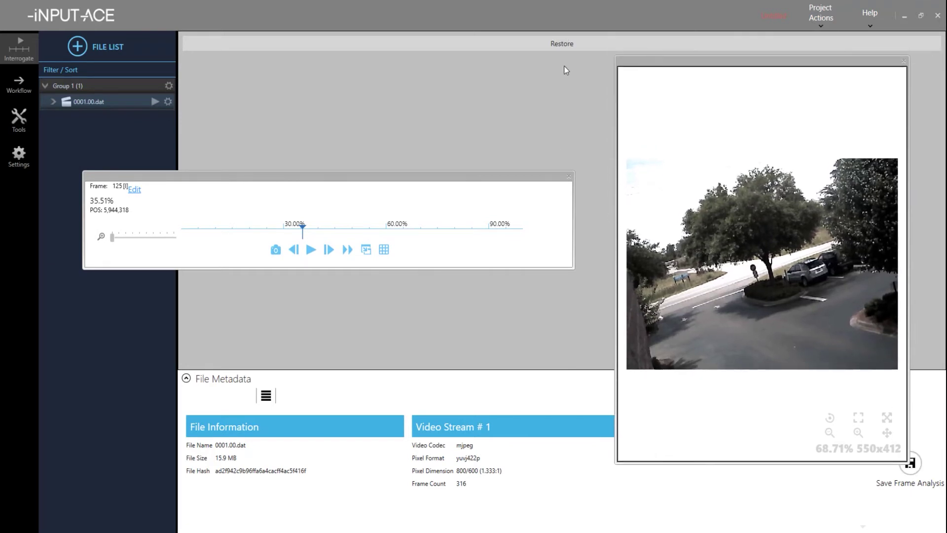
Step: Re-dock the floating controls and video windows, then send the 0001.00.dat video to full-screen display
click(563, 48)
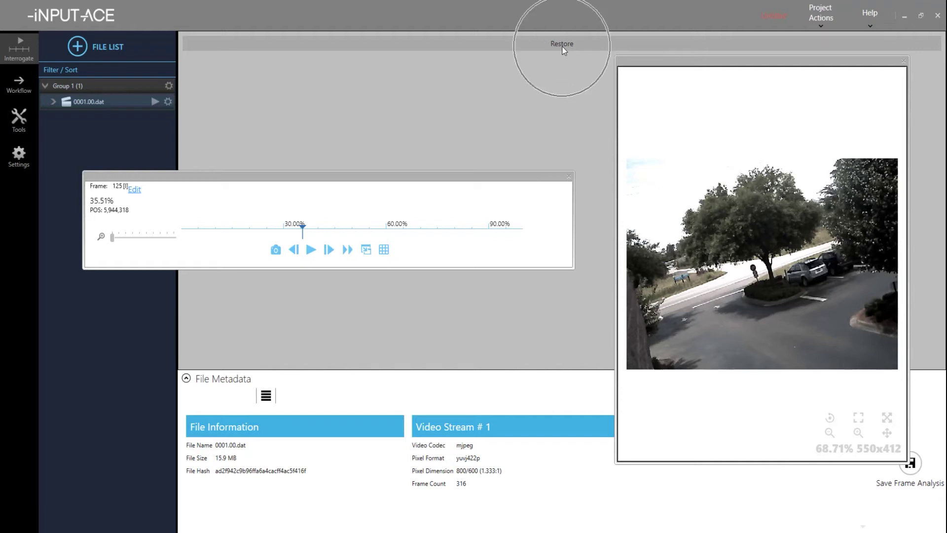
click(563, 47)
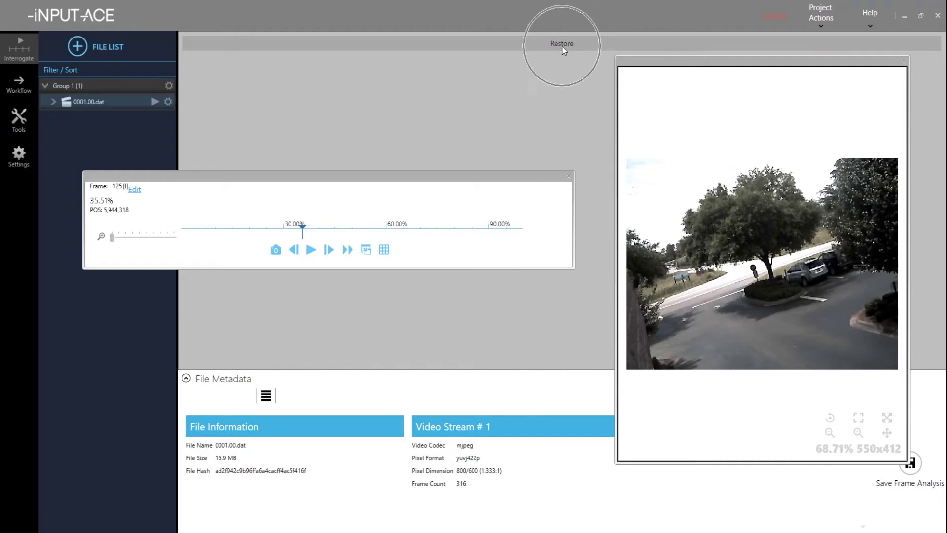
click(368, 251)
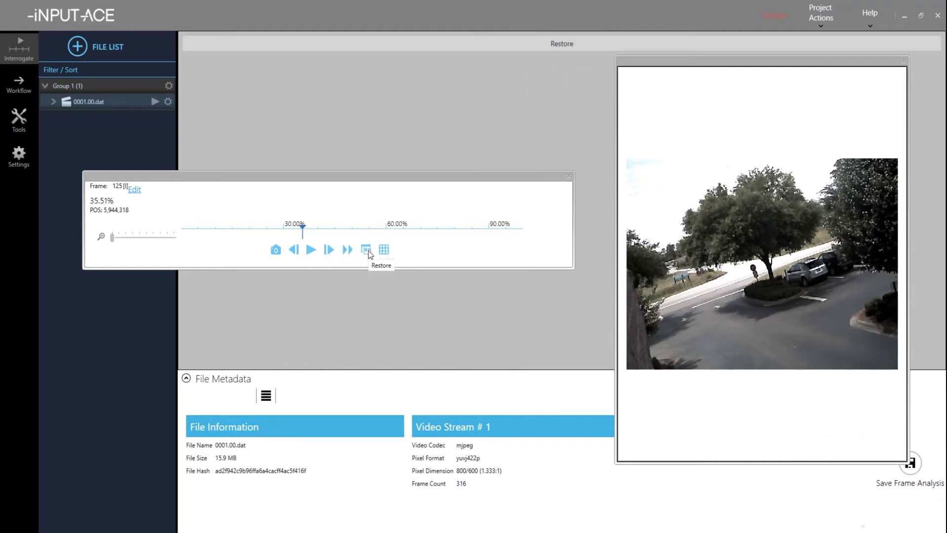
click(368, 251)
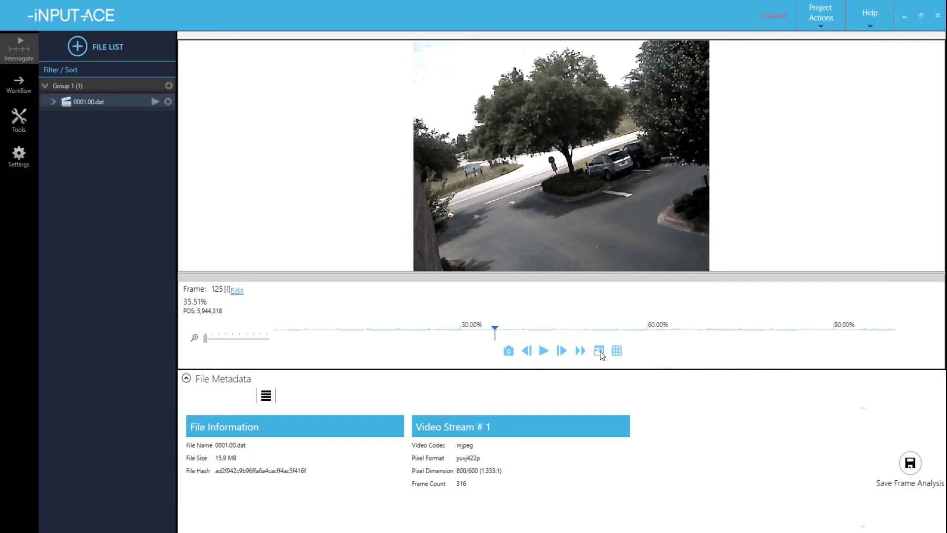
click(599, 351)
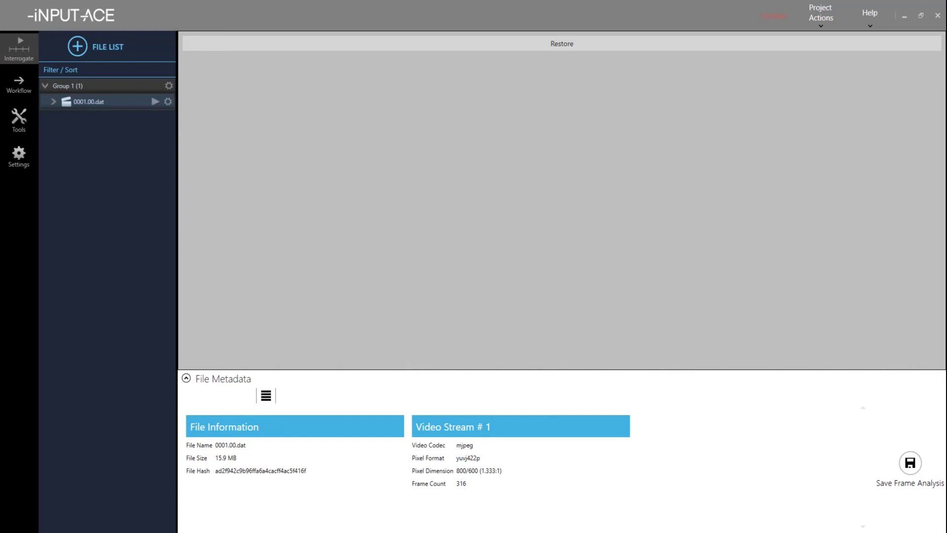
Step: Maximize the floating 0001.00.dat viewer to full screen, then return it to the docked layout
drag(839, 22, 675, 6)
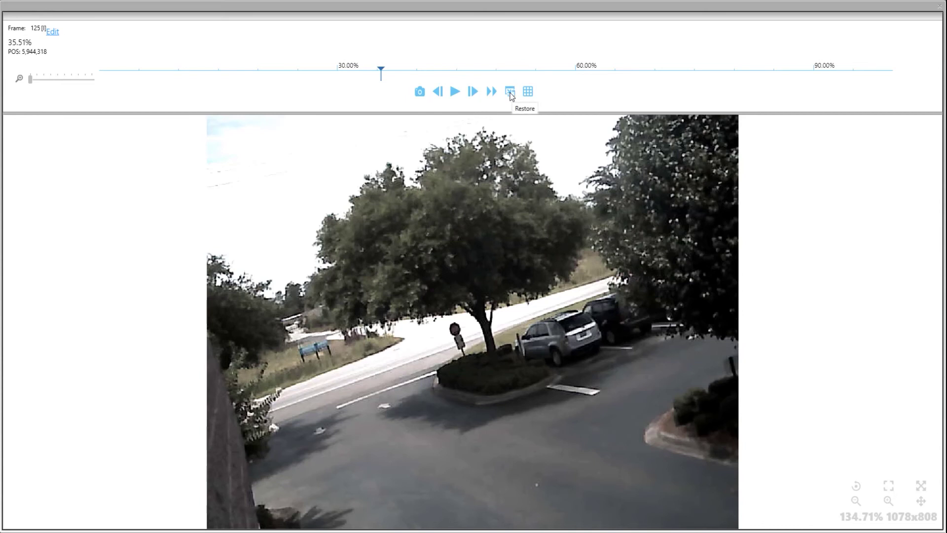
click(511, 93)
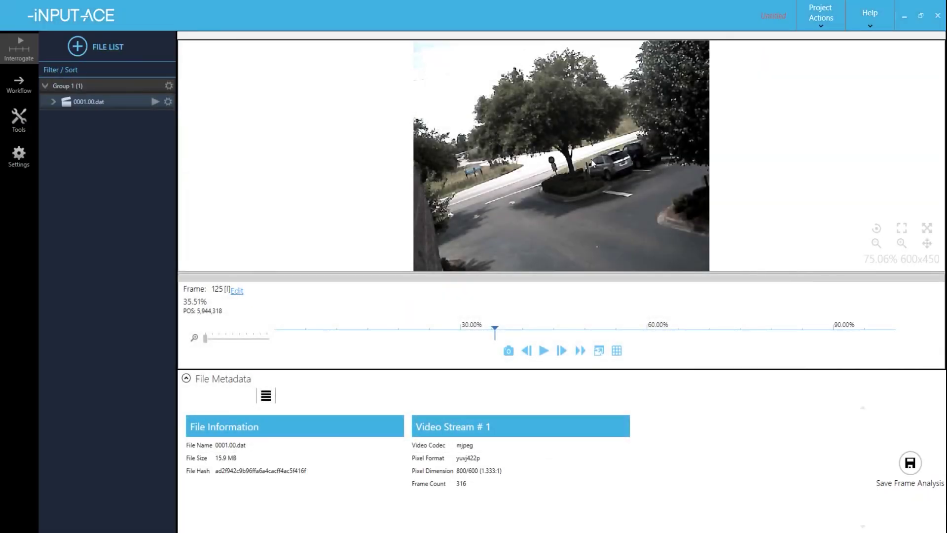